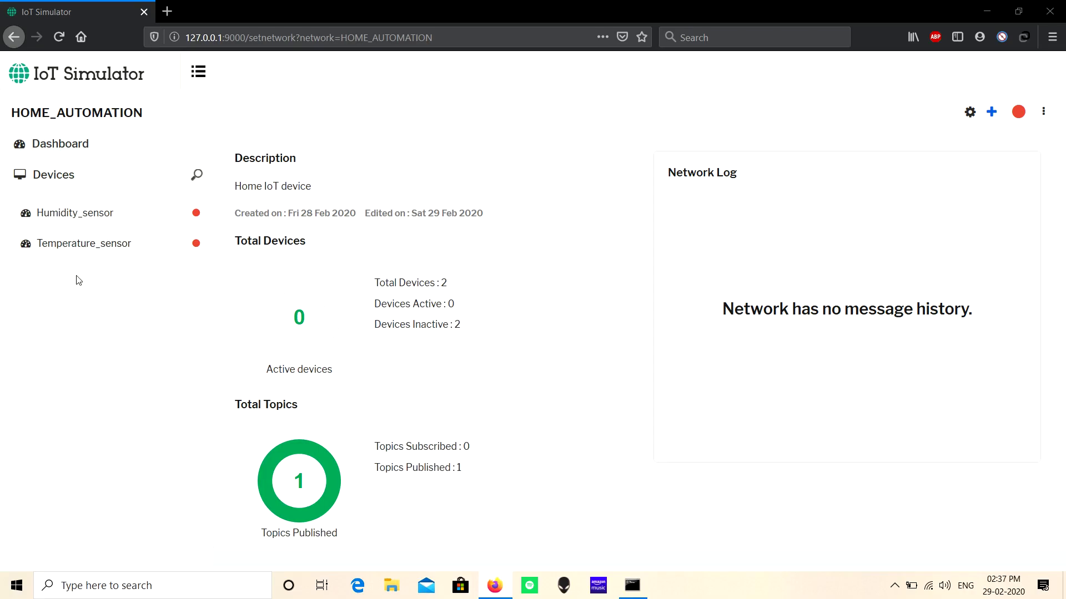
# Start a Whole Day event on Humidity_sensor publishing every 5 seconds.
pyautogui.click(84, 212)
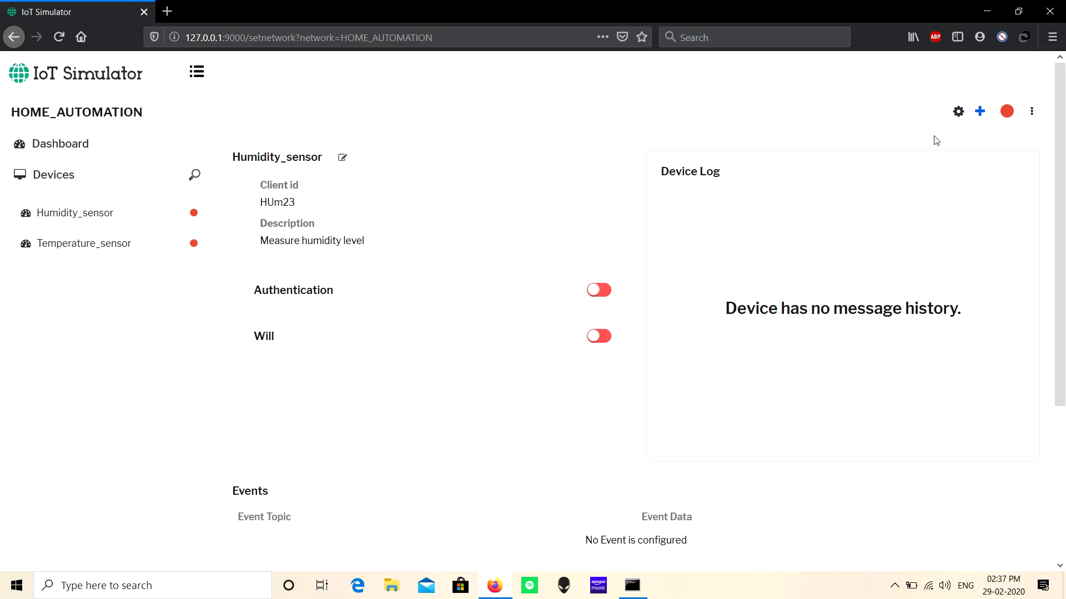
pyautogui.click(979, 111)
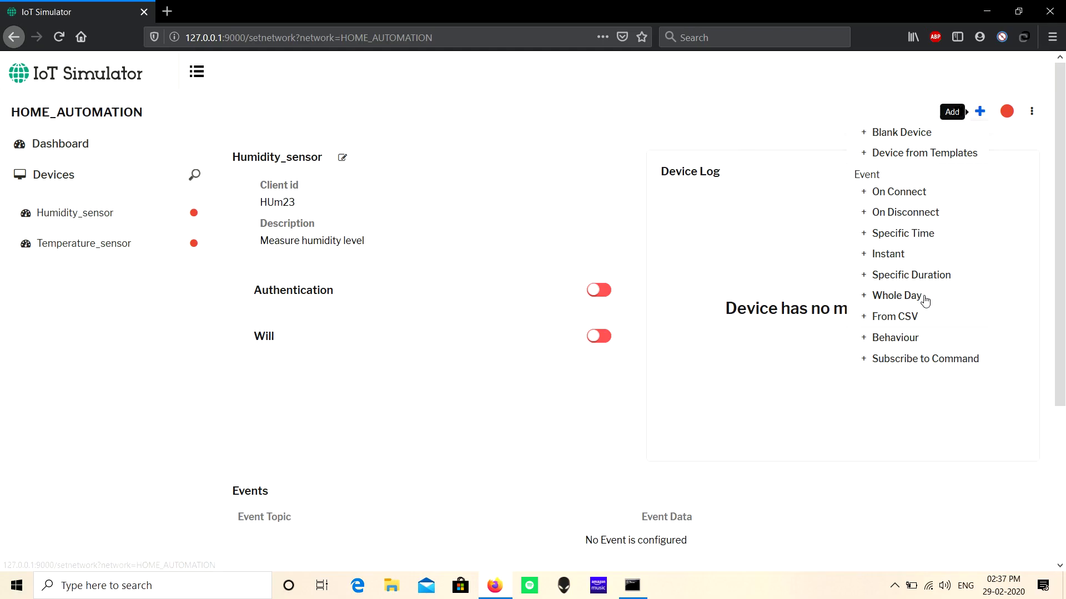
pyautogui.click(897, 296)
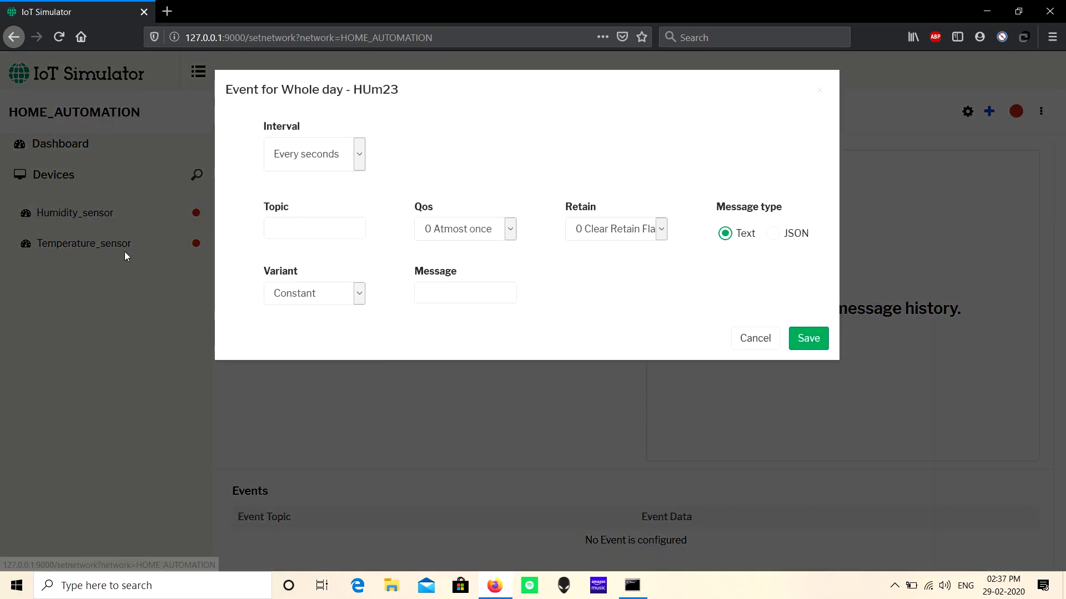
pyautogui.click(348, 166)
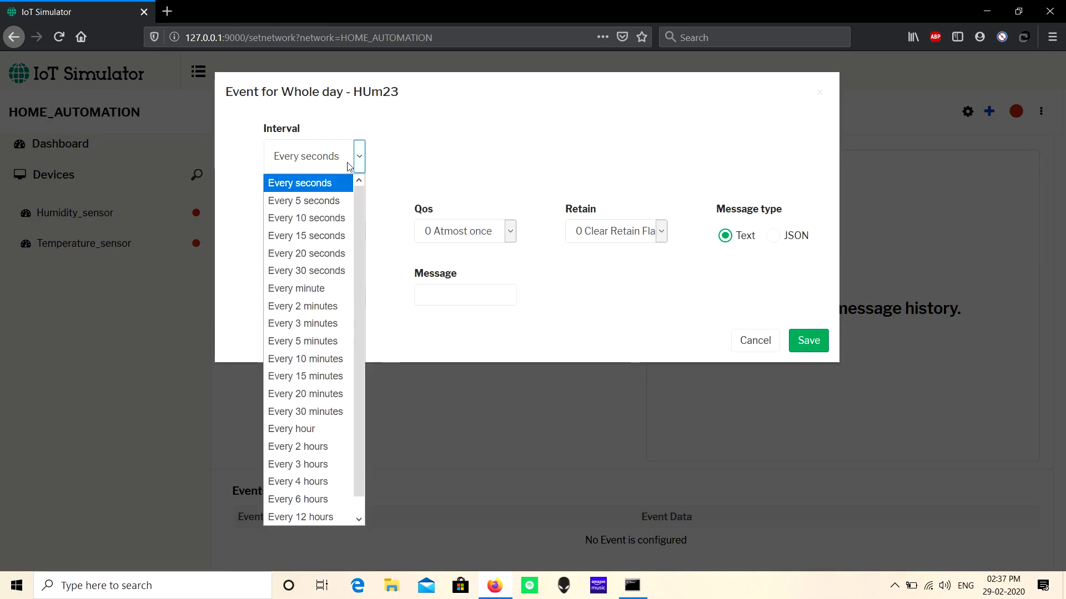
pyautogui.click(353, 202)
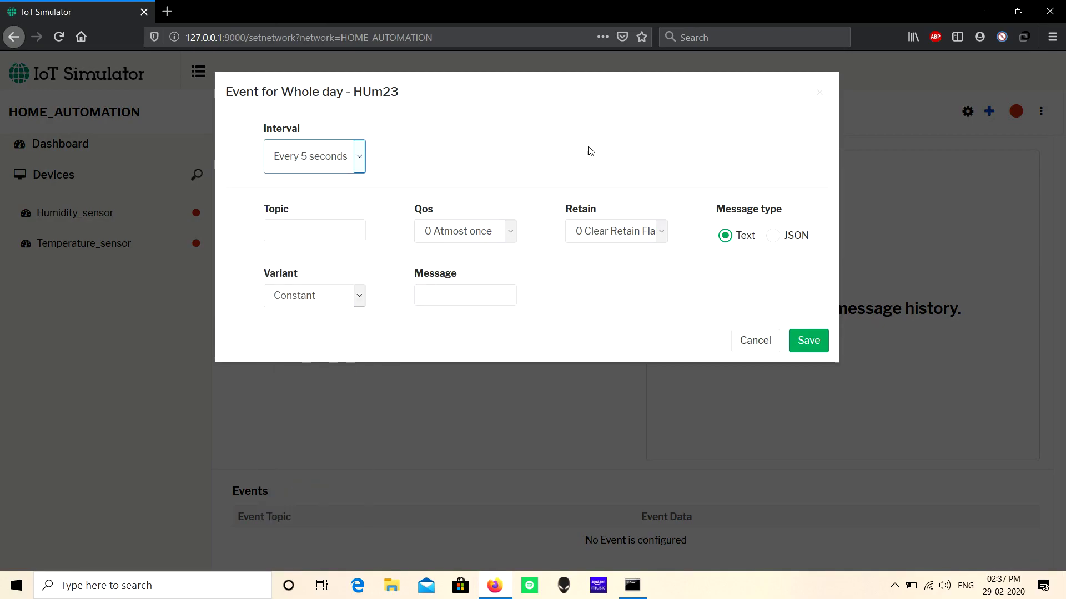
# Enter the humidity status level topic, keeping QoS at-most-once and Retain cleared.
pyautogui.click(336, 227)
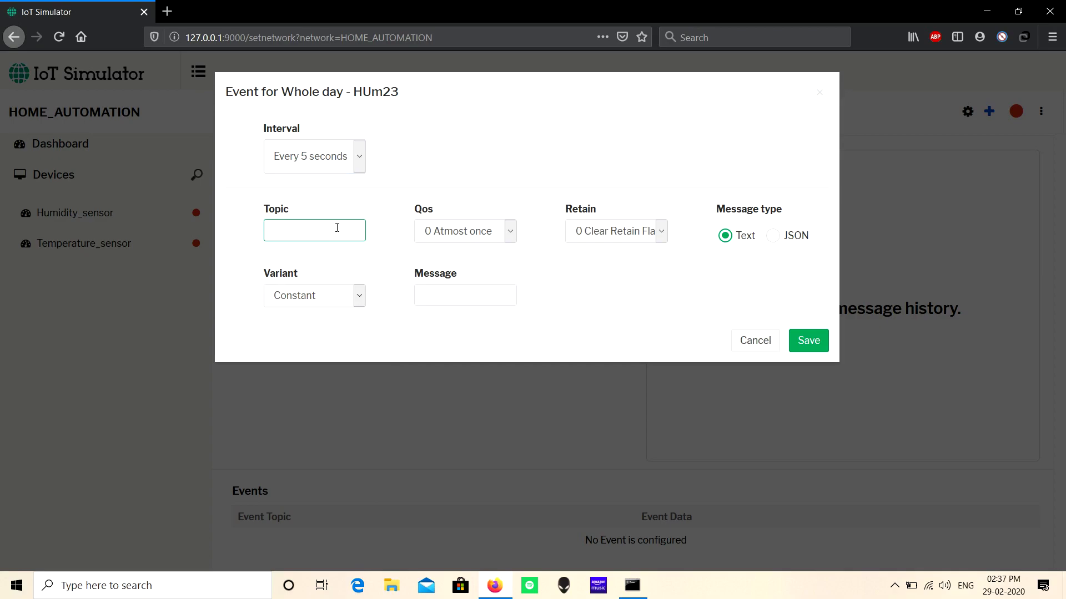
pyautogui.write('HUm')
pyautogui.press('BackSpace')
pyautogui.press('BackSpace')
pyautogui.write('umidity/status/level')
pyautogui.click(472, 236)
pyautogui.click(482, 250)
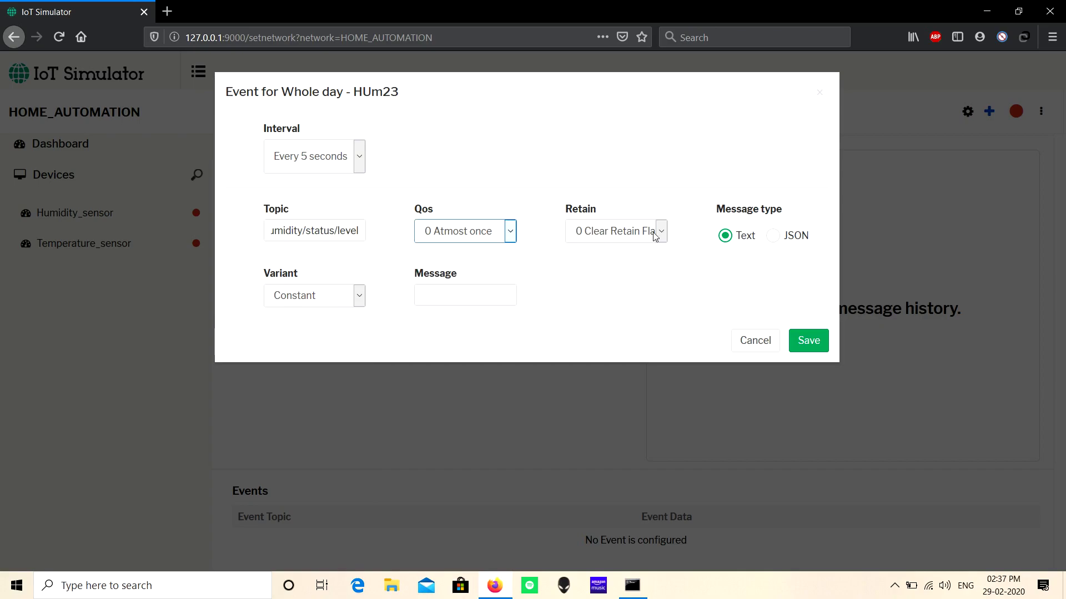
pyautogui.click(597, 232)
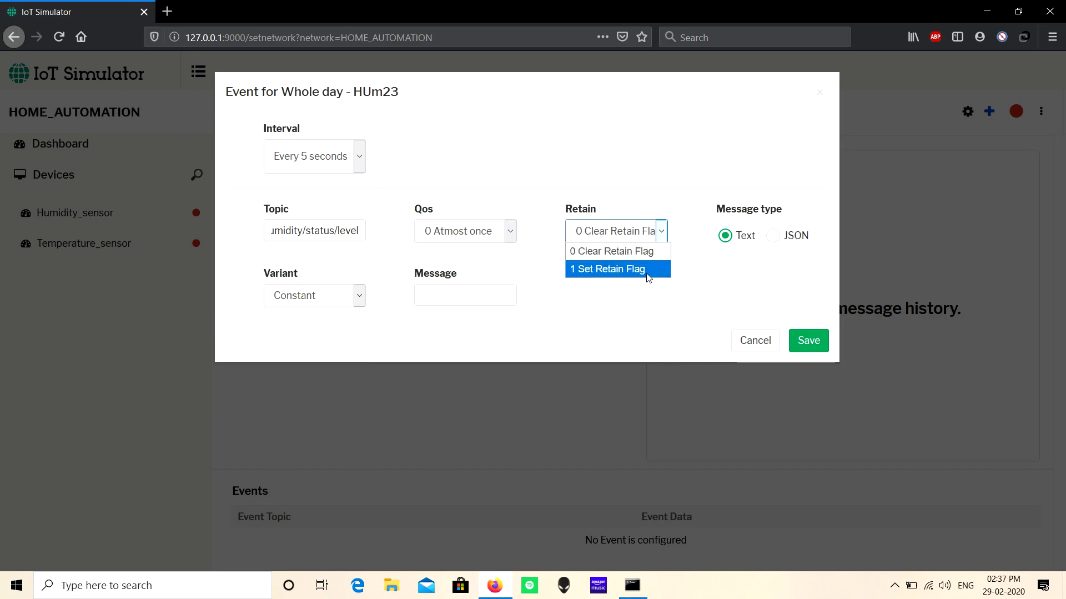
pyautogui.click(722, 278)
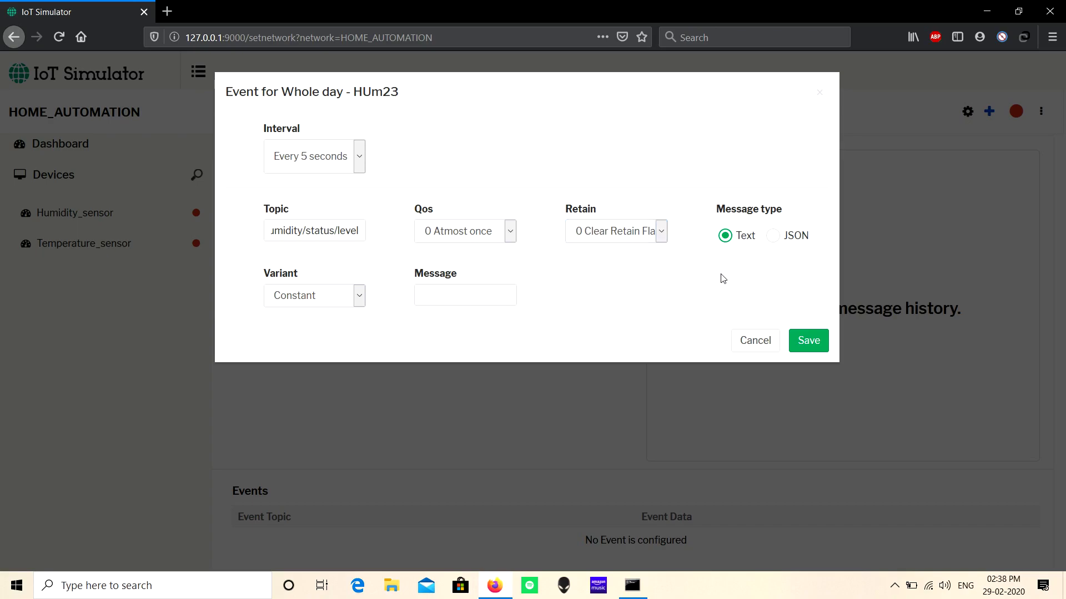
# Set the event's message type to JSON.
pyautogui.click(774, 236)
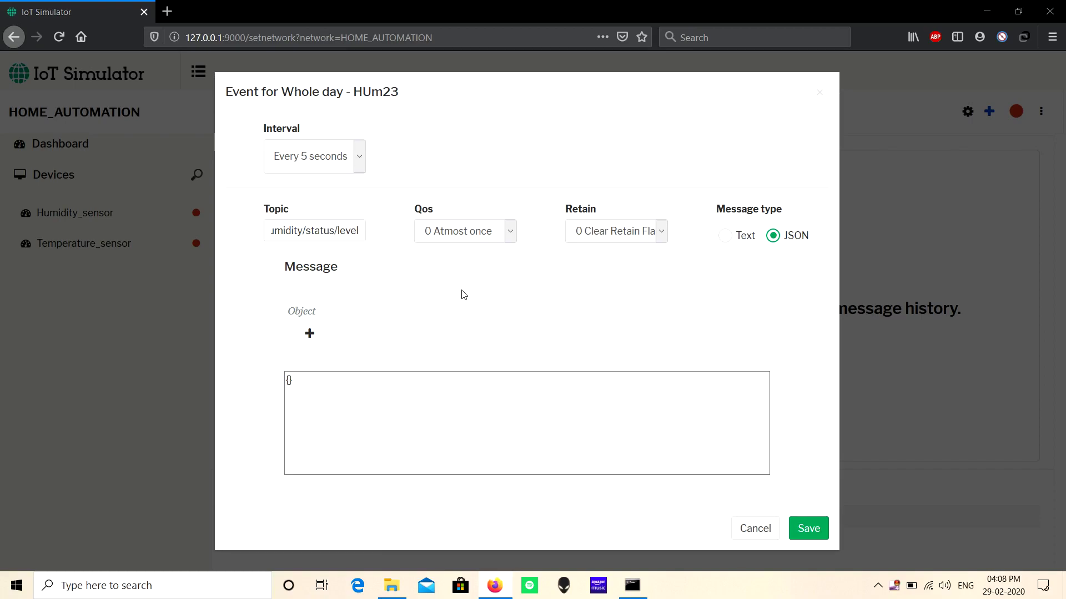
# Add a Details key of type Array to the JSON message.
pyautogui.click(308, 334)
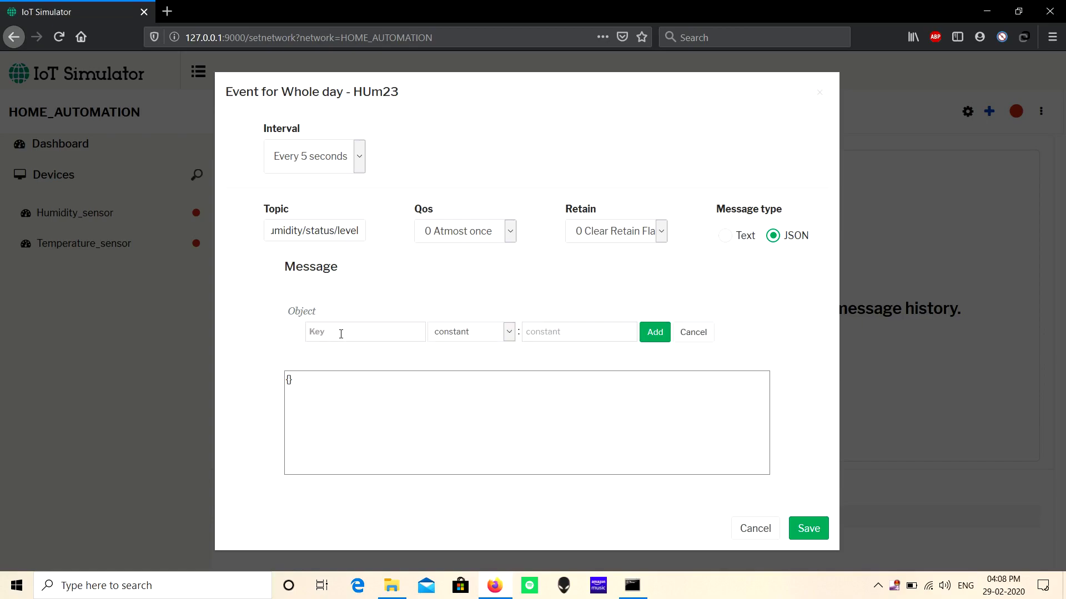
pyautogui.write('Data')
pyautogui.press('BackSpace')
pyautogui.press('BackSpace')
pyautogui.press('BackSpace')
pyautogui.write('etails')
pyautogui.click(489, 335)
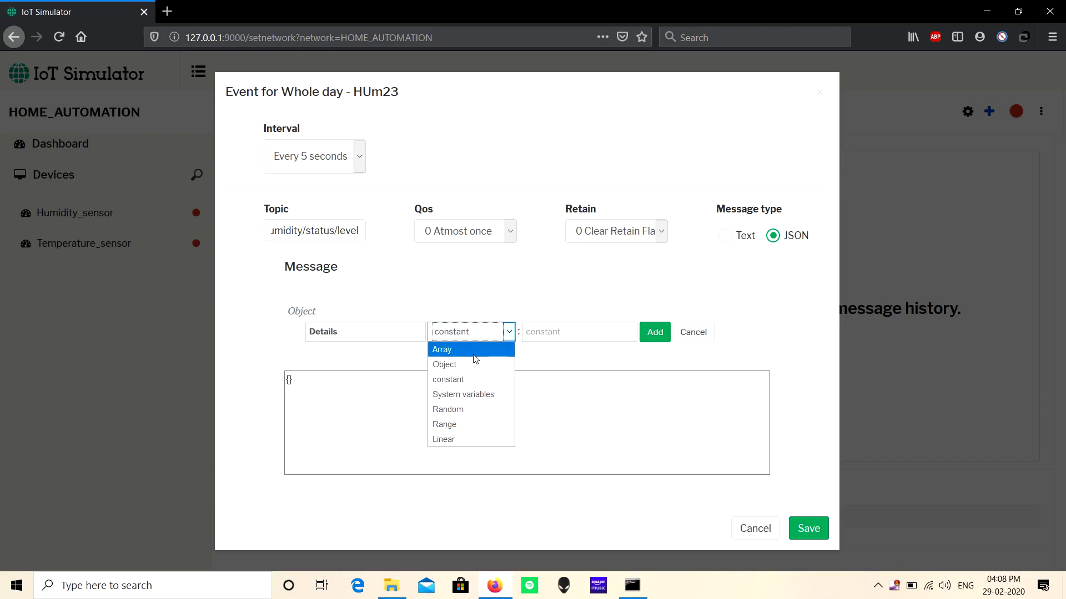
pyautogui.click(473, 356)
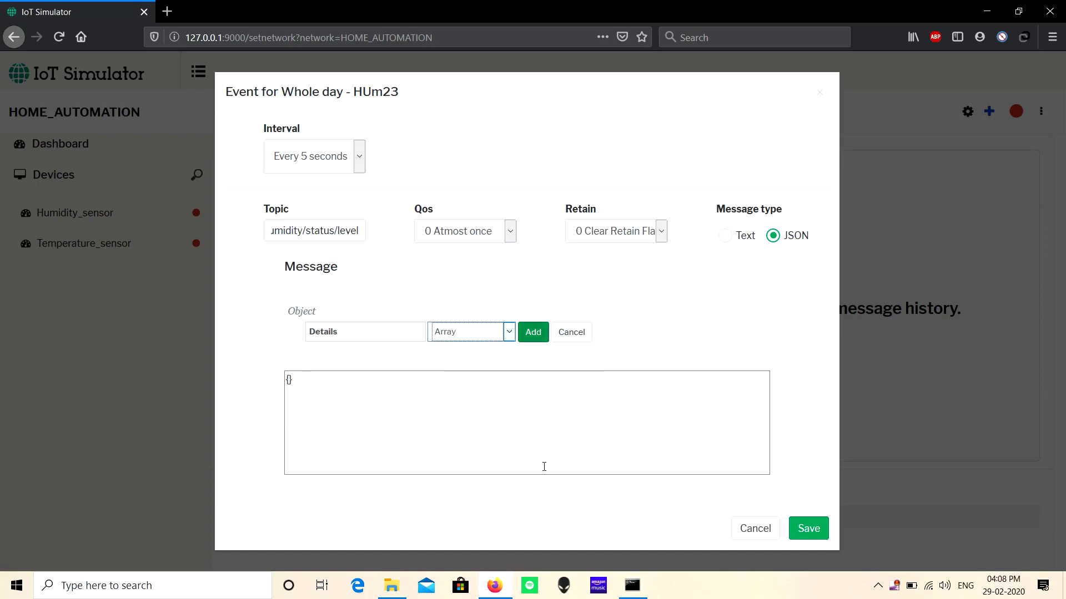
pyautogui.press('Return')
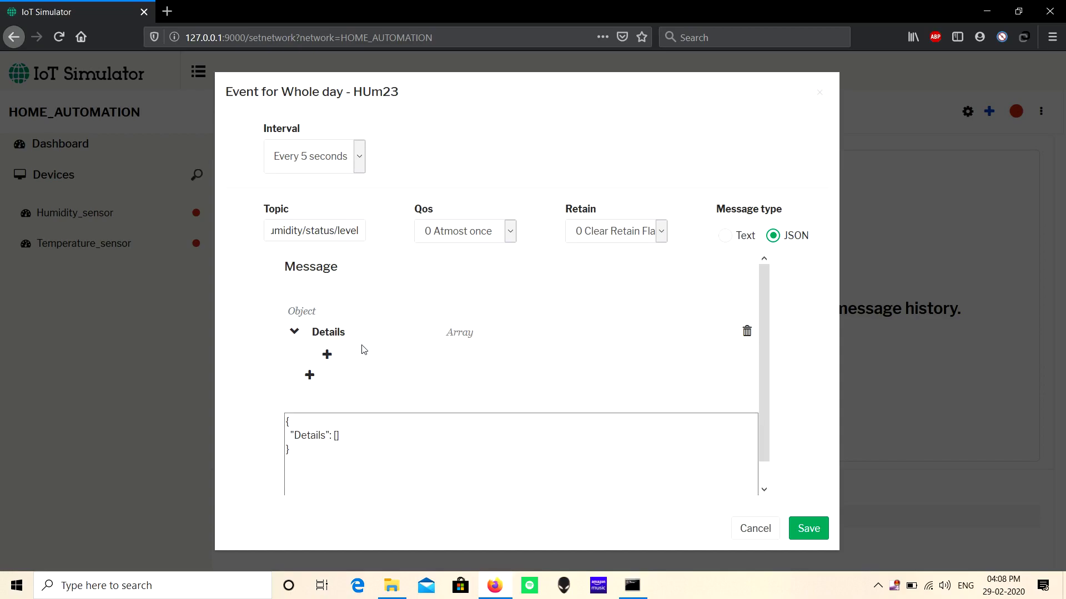
# Add one empty Object entry inside the Details array.
pyautogui.click(327, 355)
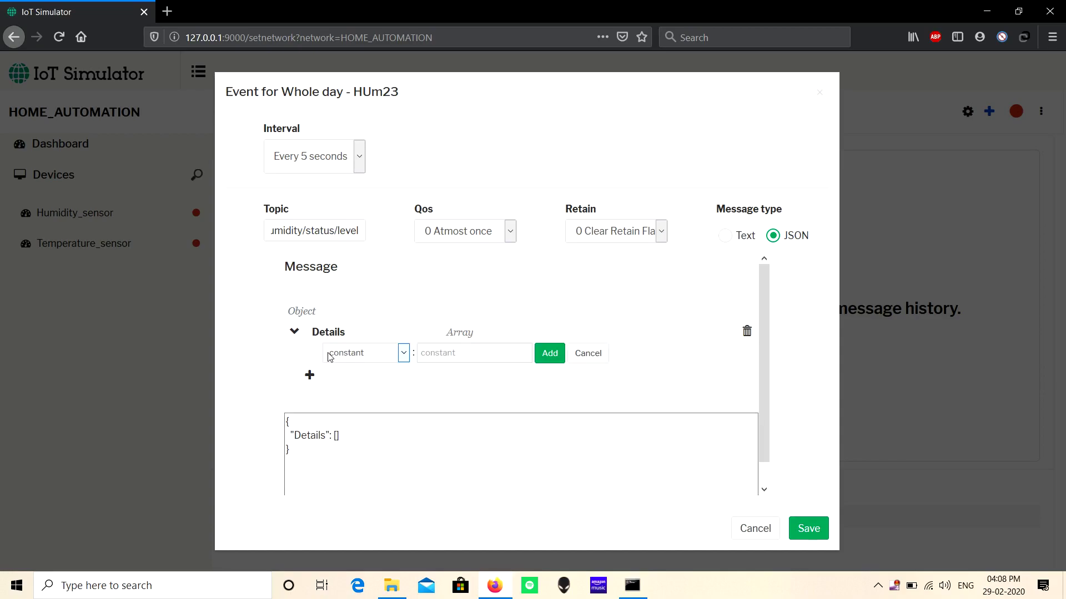
pyautogui.click(359, 356)
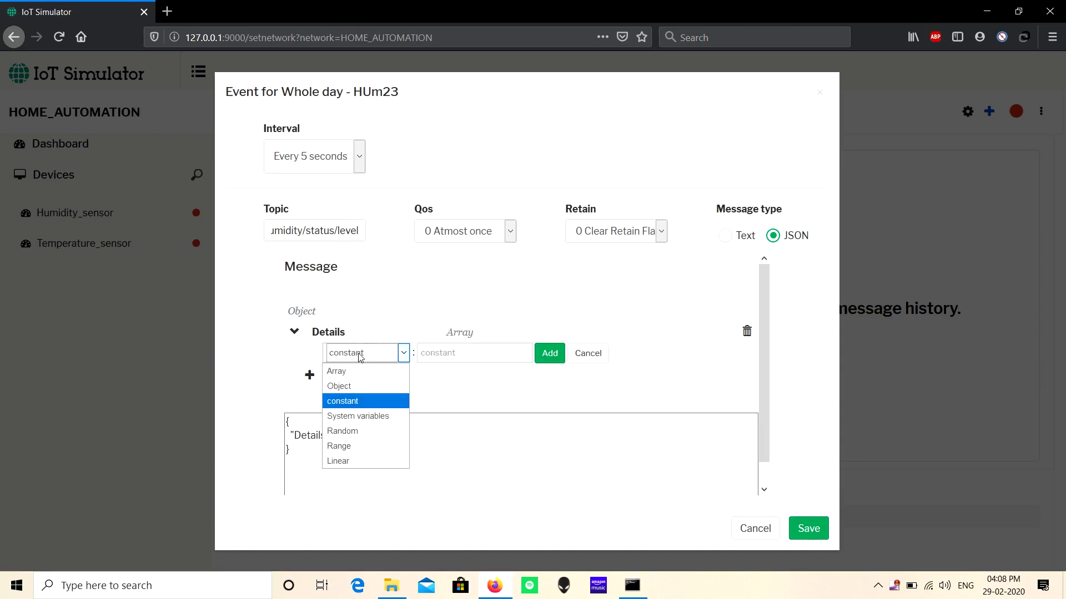
pyautogui.click(362, 388)
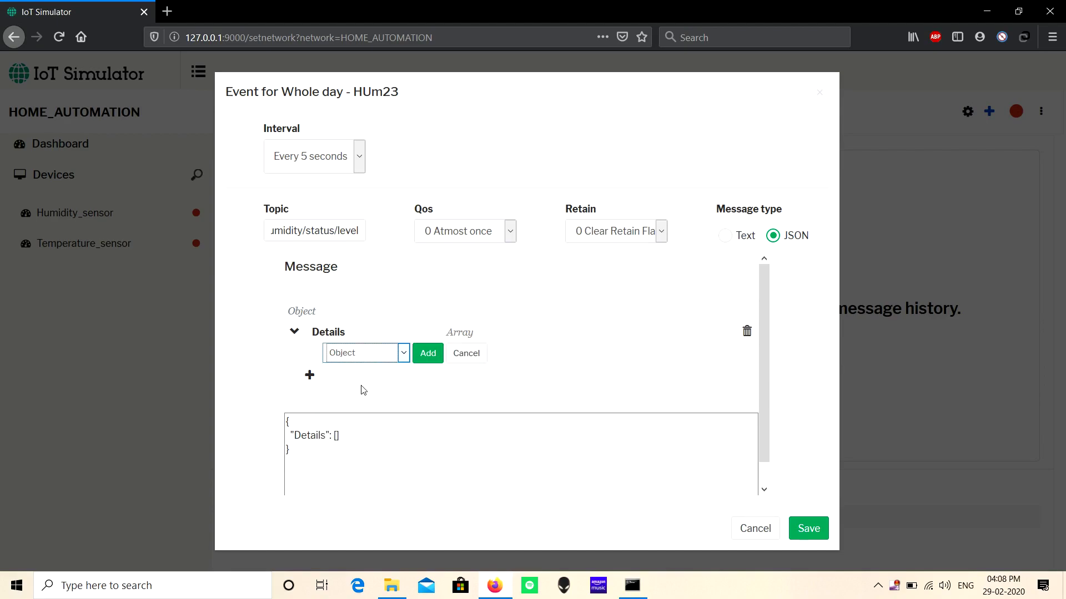
pyautogui.click(428, 356)
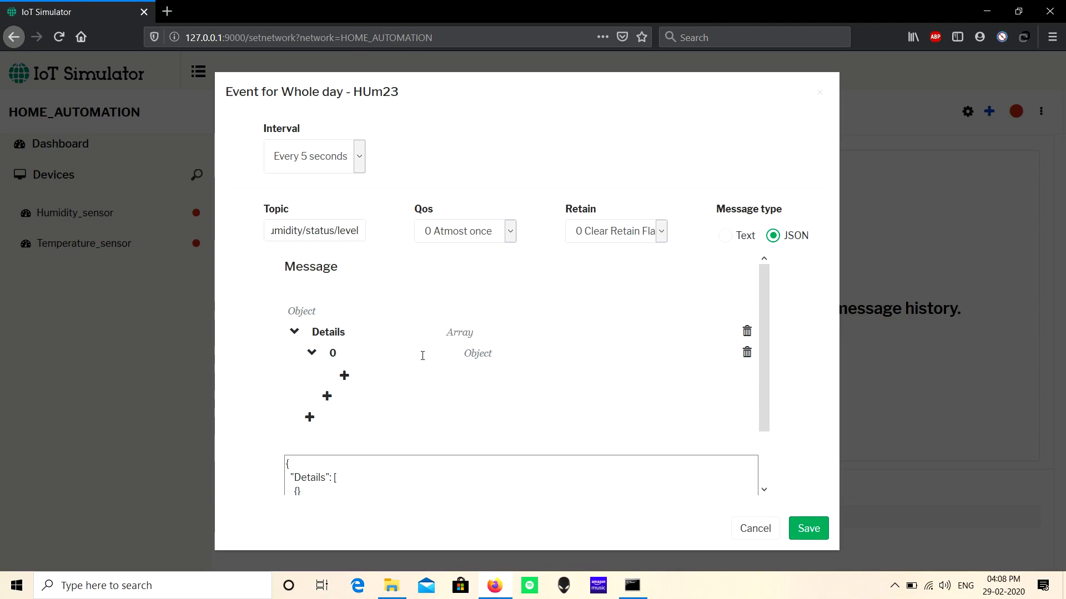
# Add a status key with random values On|Off to the first Details object.
pyautogui.click(344, 376)
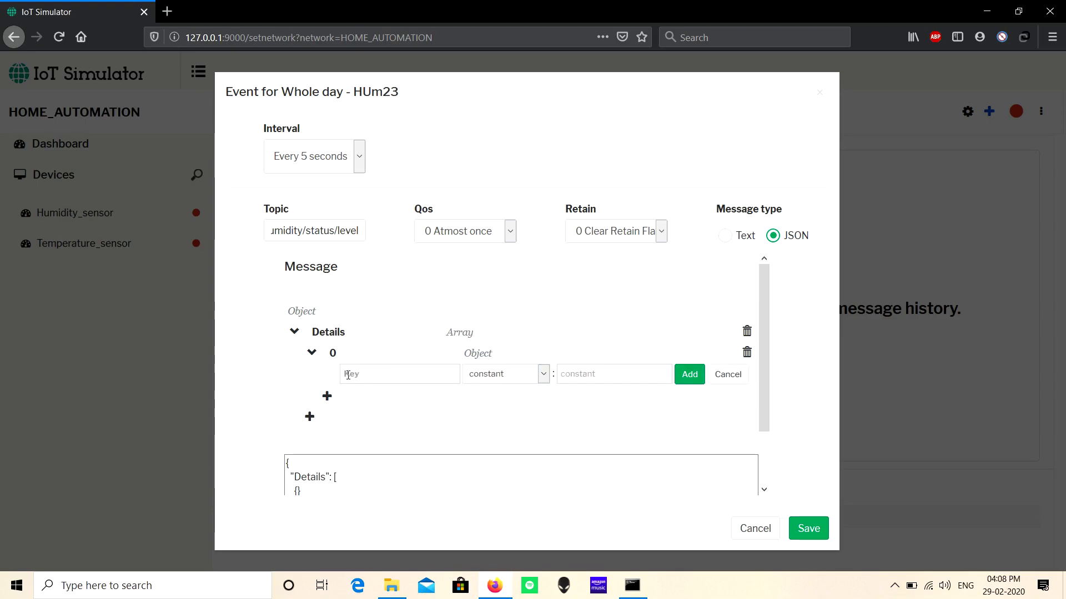
pyautogui.click(408, 378)
pyautogui.write('Statsu')
pyautogui.click(508, 379)
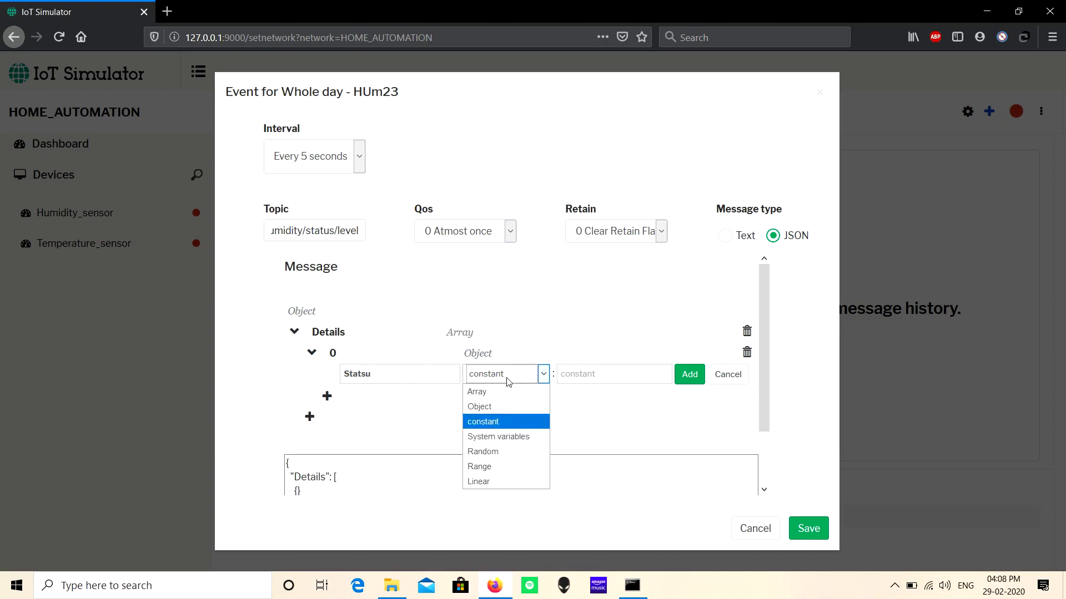
pyautogui.click(510, 448)
pyautogui.click(579, 374)
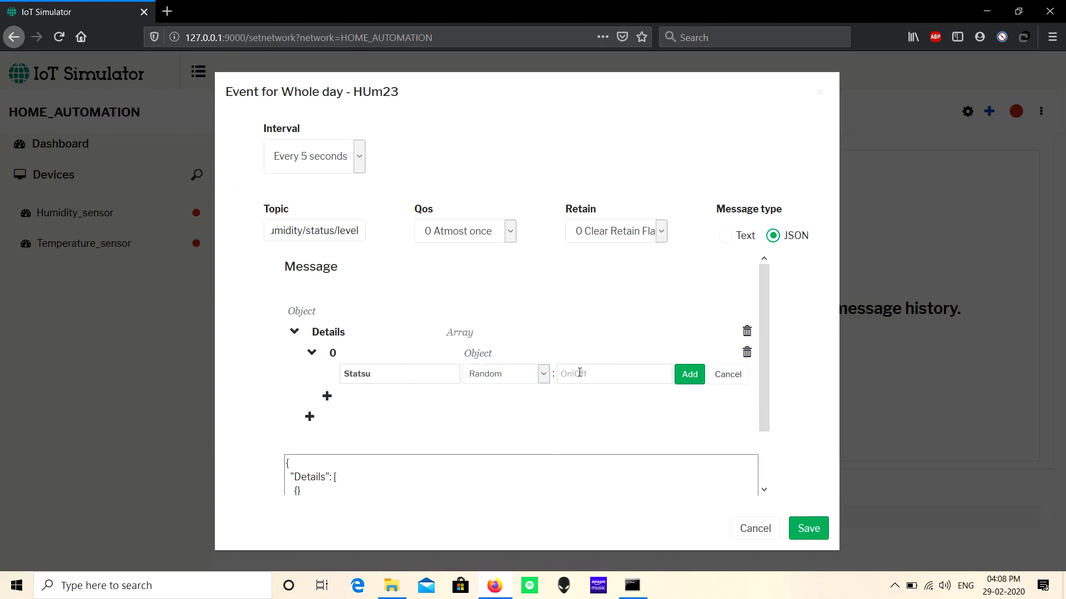
pyautogui.write('On|')
pyautogui.write('Off')
pyautogui.click(687, 377)
pyautogui.scroll(-2, 410, 450)
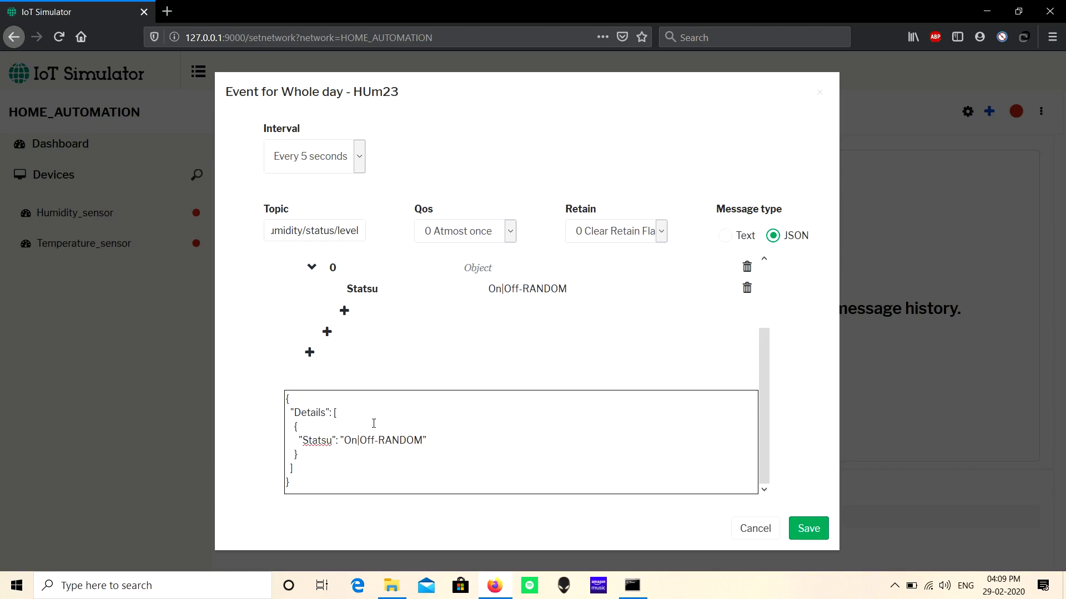
pyautogui.scroll(2, 448, 345)
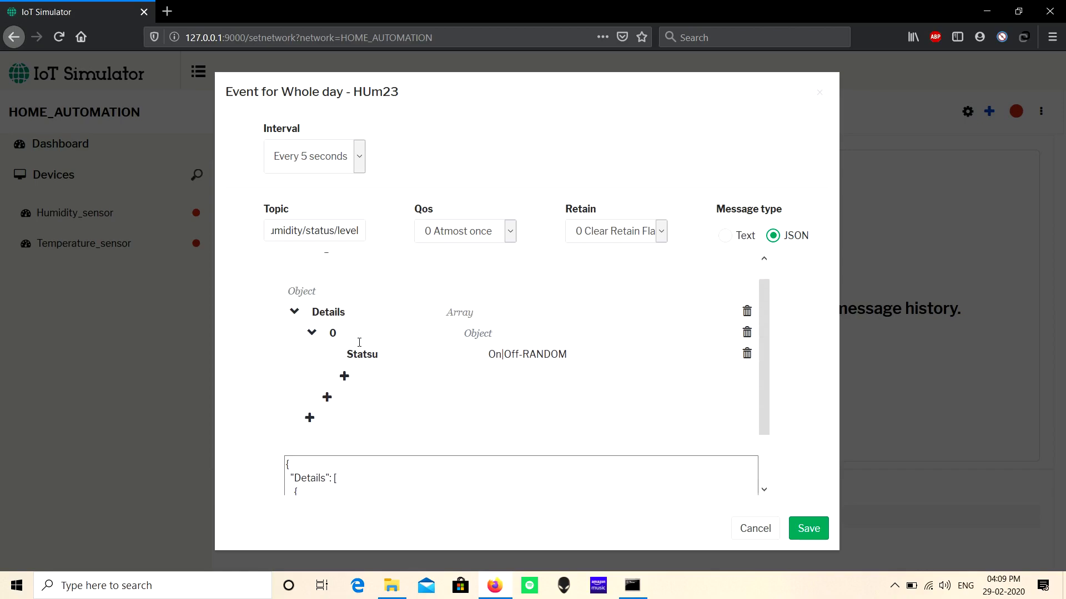
# Add a Client_id key holding the $Client_ID system variable to the same object.
pyautogui.click(345, 383)
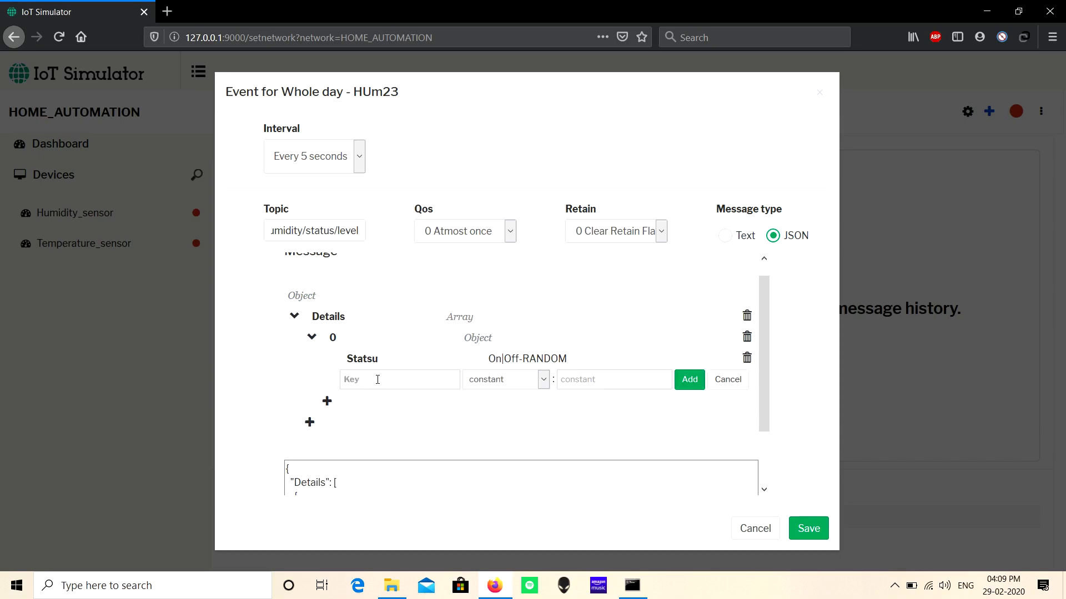
pyautogui.write('Cl')
pyautogui.write('ient_id')
pyautogui.click(489, 385)
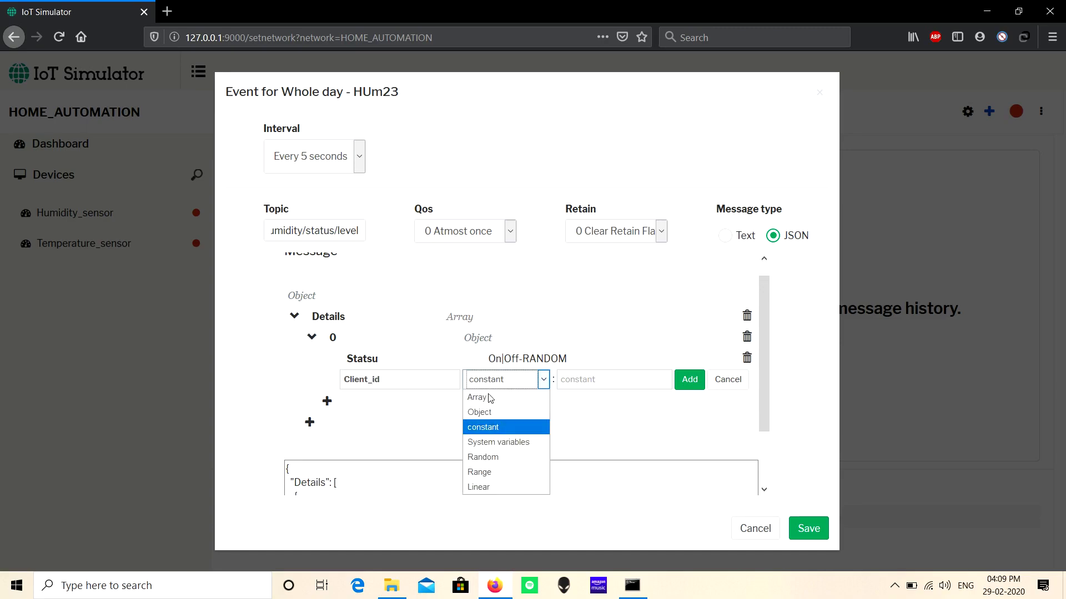
pyautogui.click(495, 450)
pyautogui.click(590, 386)
pyautogui.click(594, 428)
pyautogui.click(660, 383)
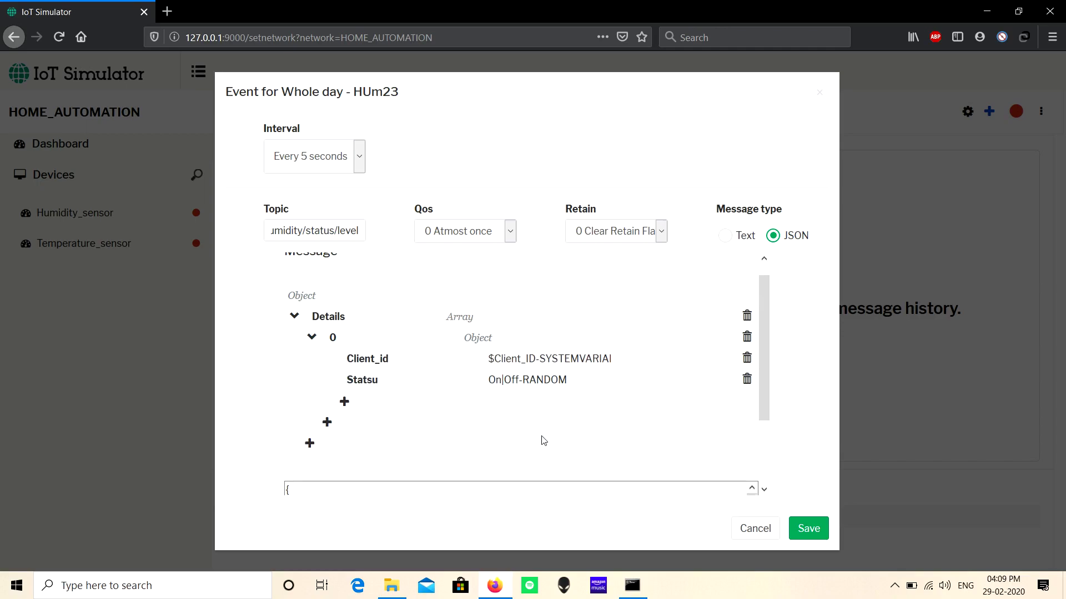
pyautogui.scroll(-1, 541, 445)
pyautogui.scroll(-2, 542, 449)
pyautogui.scroll(-1, 542, 454)
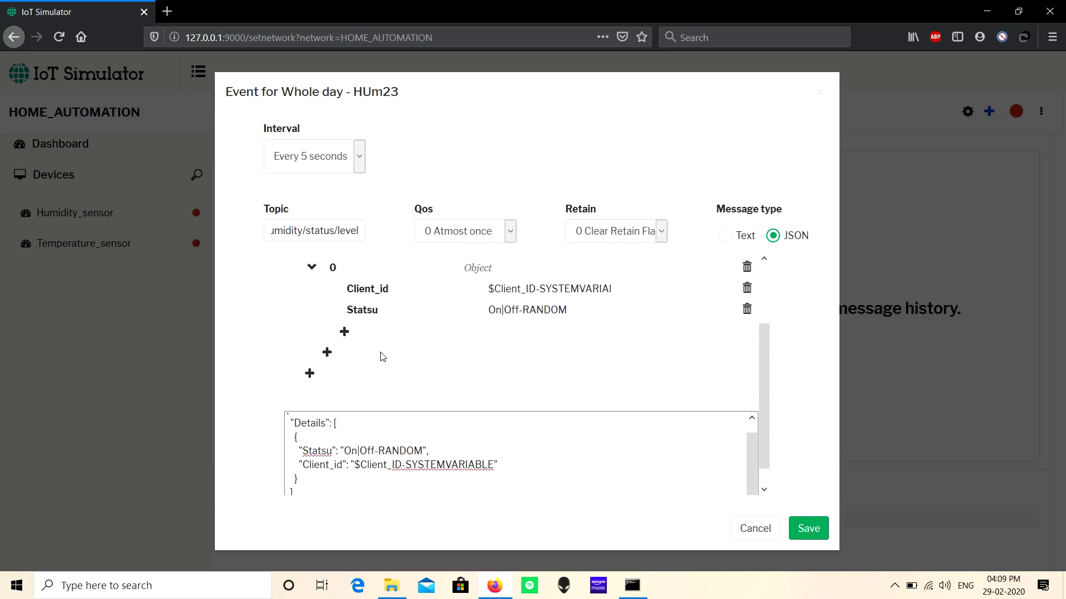
pyautogui.scroll(1, 374, 339)
pyautogui.scroll(2, 374, 338)
pyautogui.scroll(-3, 374, 338)
# Add a top-level Humidity key of type Object beside the Details array.
pyautogui.click(310, 375)
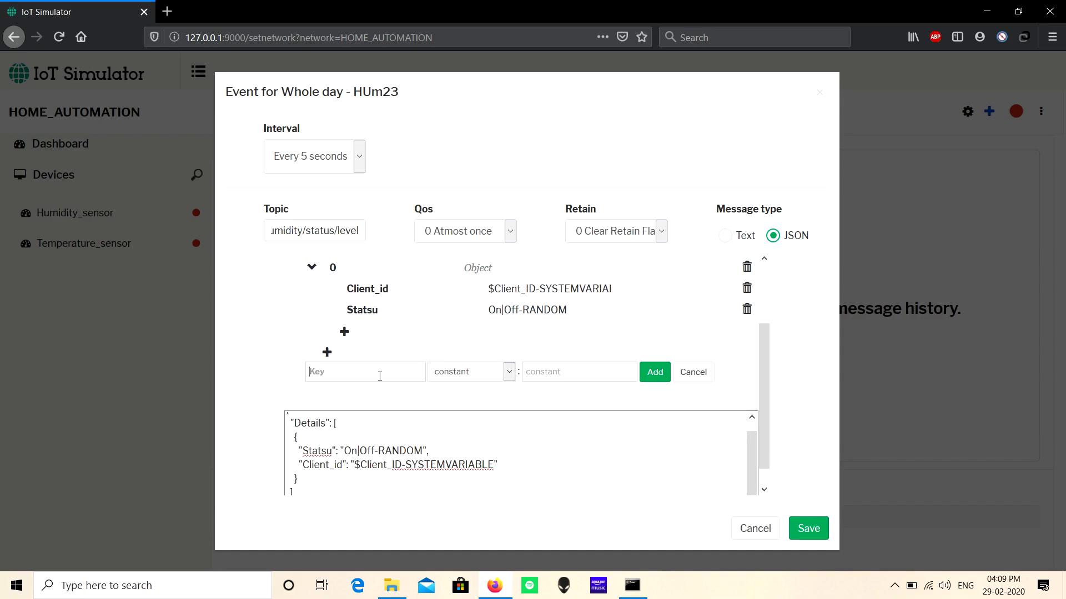
pyautogui.write('Tem')
pyautogui.press('BackSpace')
pyautogui.press('BackSpace')
pyautogui.press('BackSpace')
pyautogui.write('Humod')
pyautogui.press('BackSpace')
pyautogui.press('BackSpace')
pyautogui.write('idity')
pyautogui.click(471, 372)
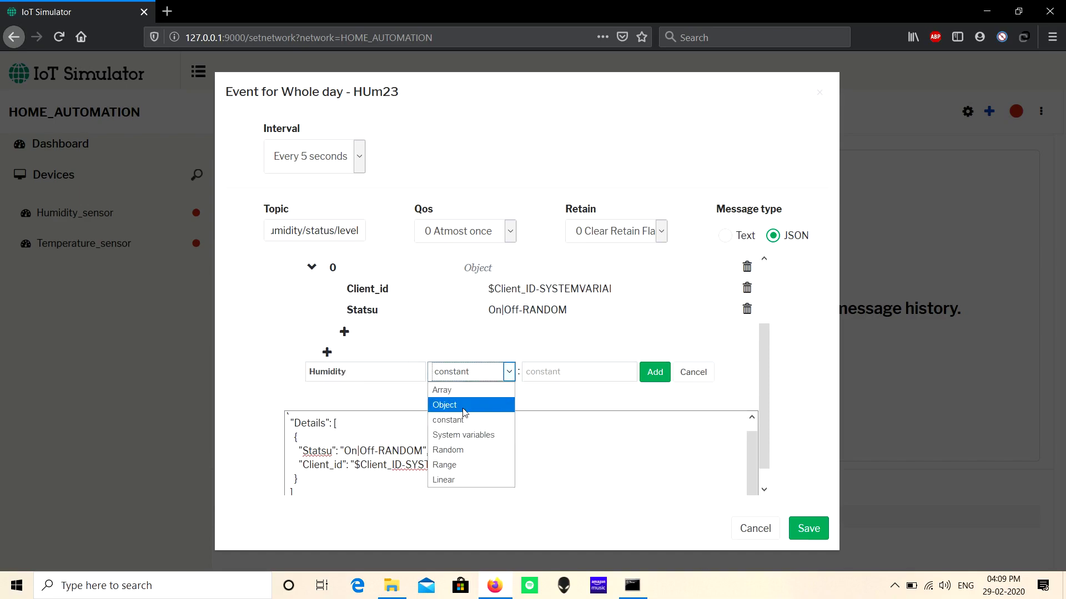
pyautogui.click(463, 408)
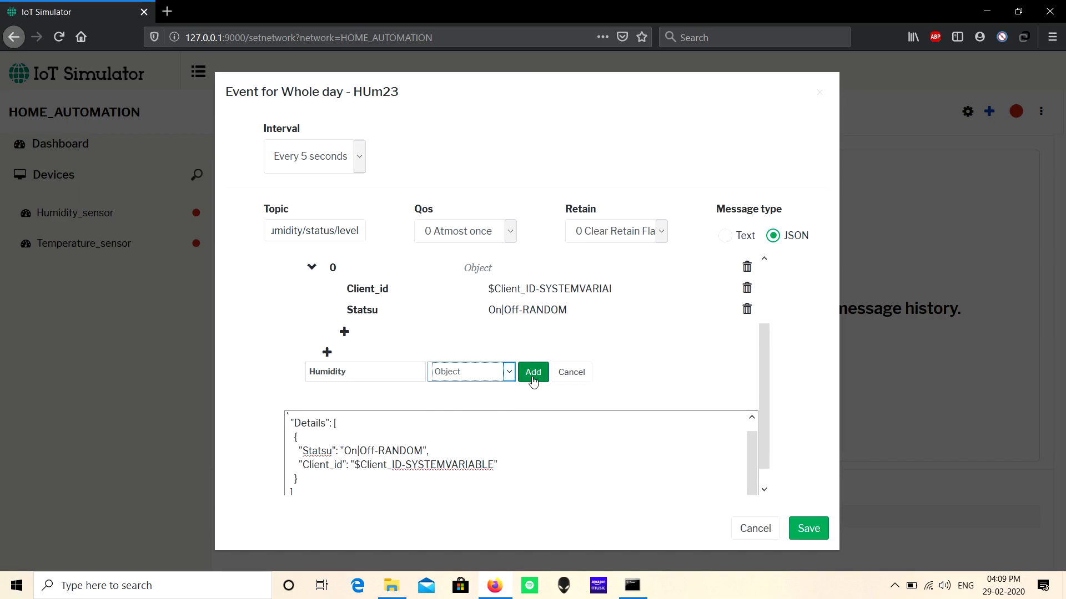
pyautogui.click(533, 373)
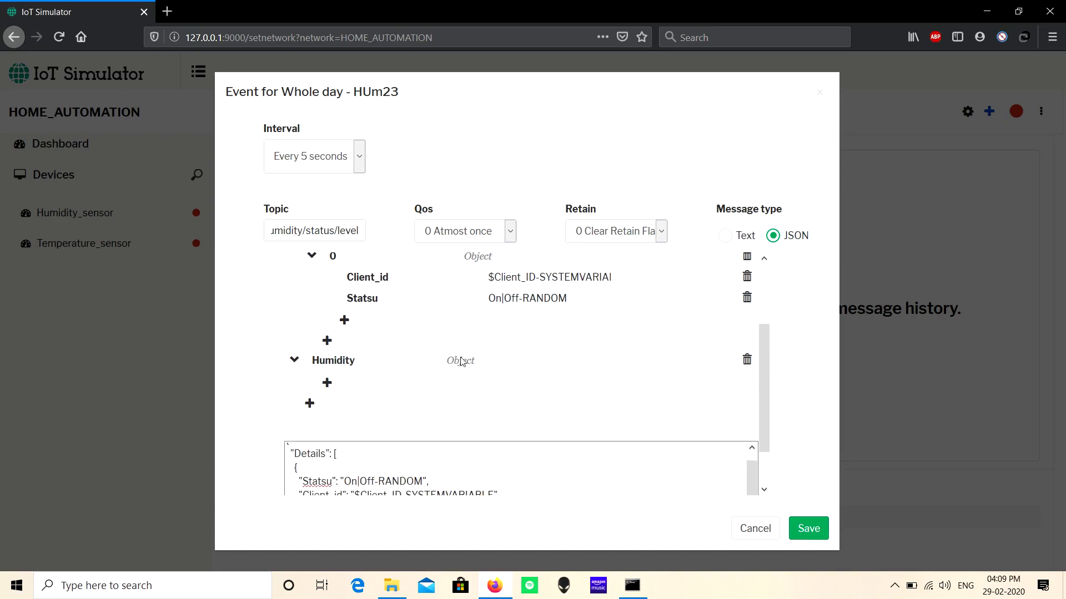
pyautogui.scroll(-1, 460, 361)
pyautogui.scroll(-1, 361, 459)
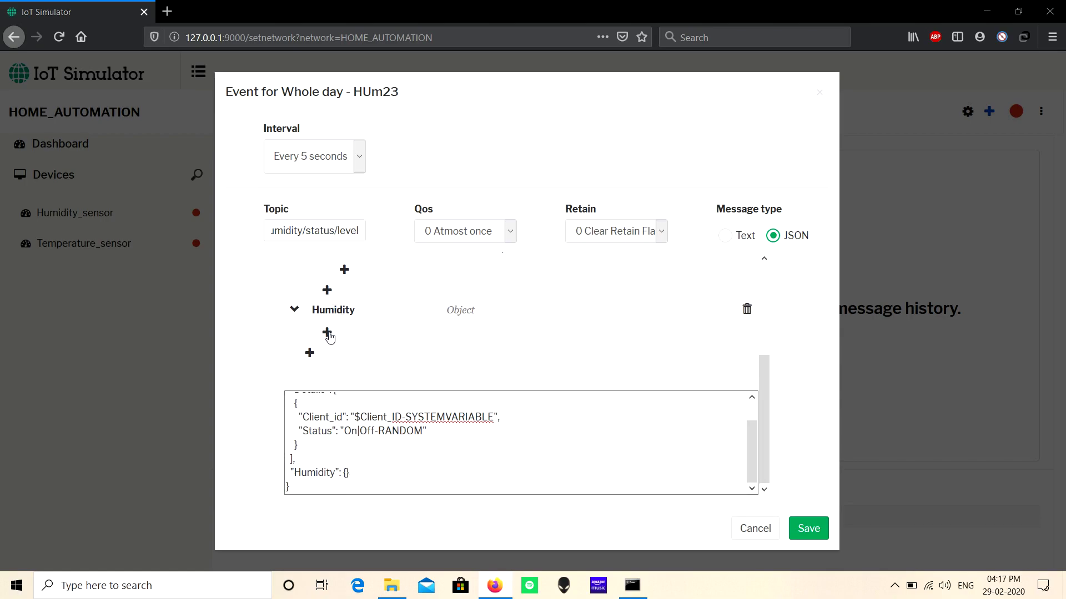
# Start a Level key inside Humidity, browsing constant and system-variable value types.
pyautogui.click(326, 332)
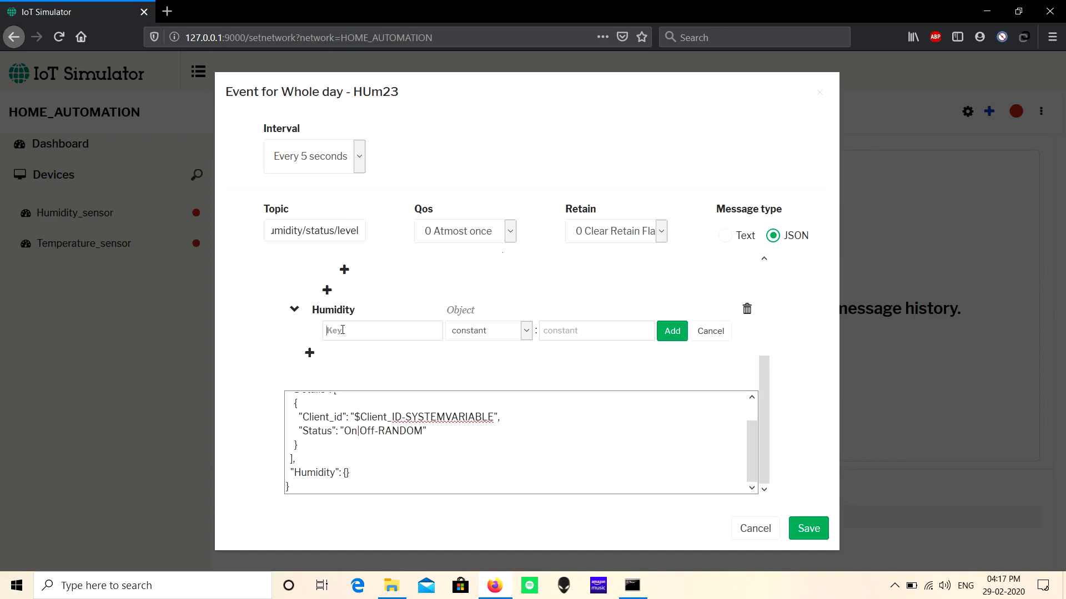
pyautogui.write('Level')
pyautogui.click(497, 337)
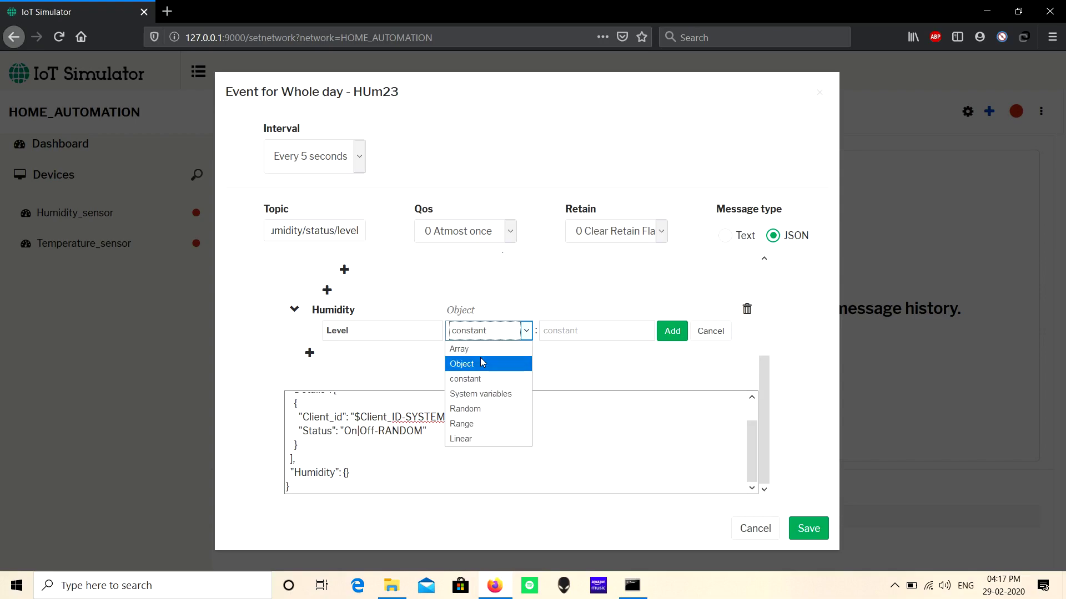
pyautogui.click(479, 379)
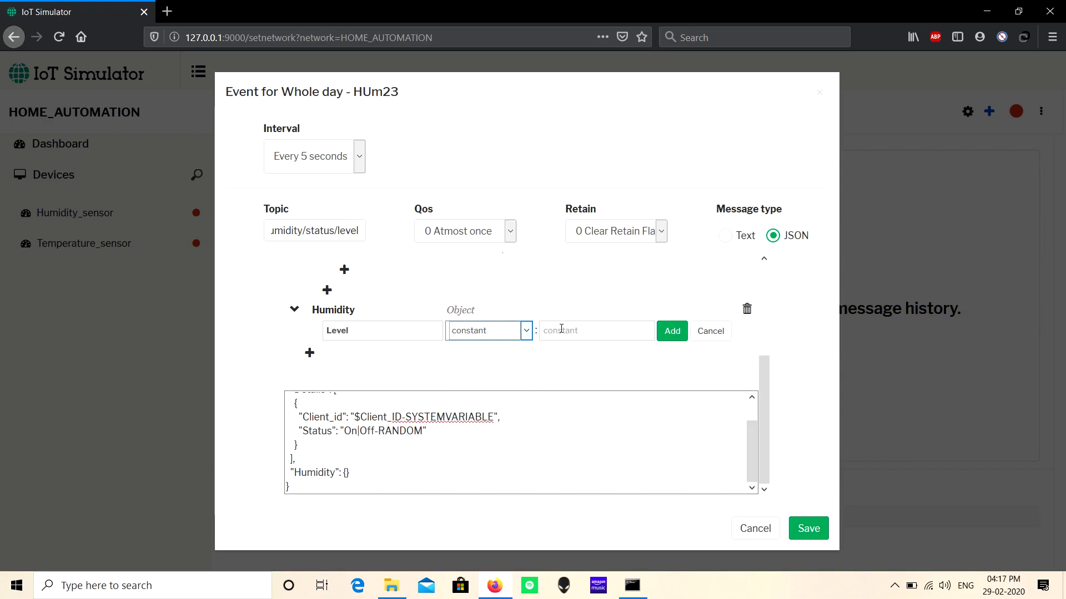
pyautogui.click(504, 341)
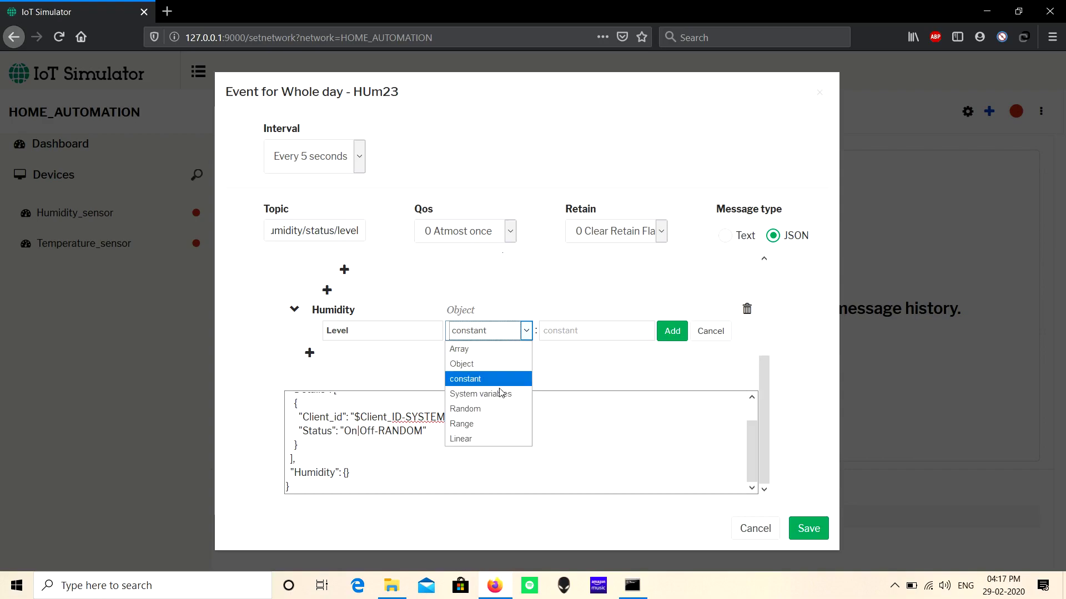
pyautogui.click(499, 391)
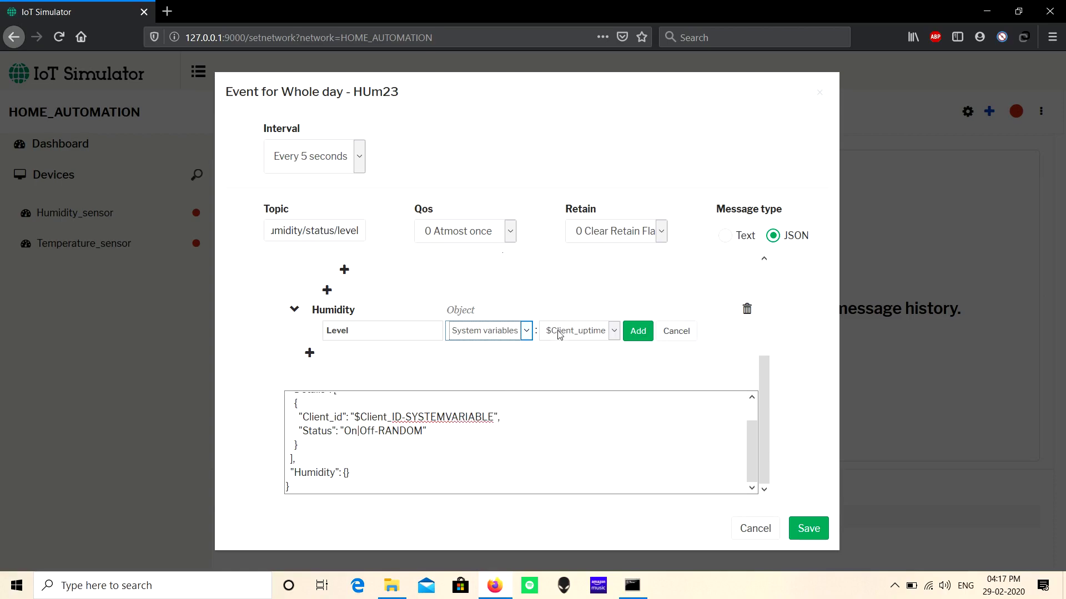
pyautogui.click(558, 334)
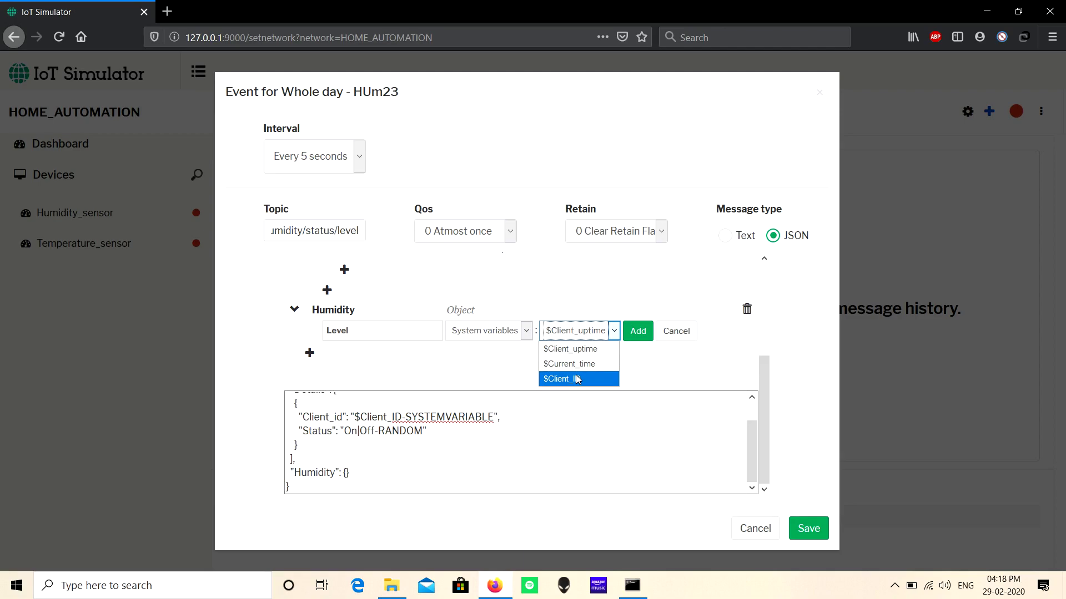
pyautogui.click(500, 332)
# Make Level a numeric Range and enter bounds 0 and 100.
pyautogui.click(491, 398)
pyautogui.press('Down')
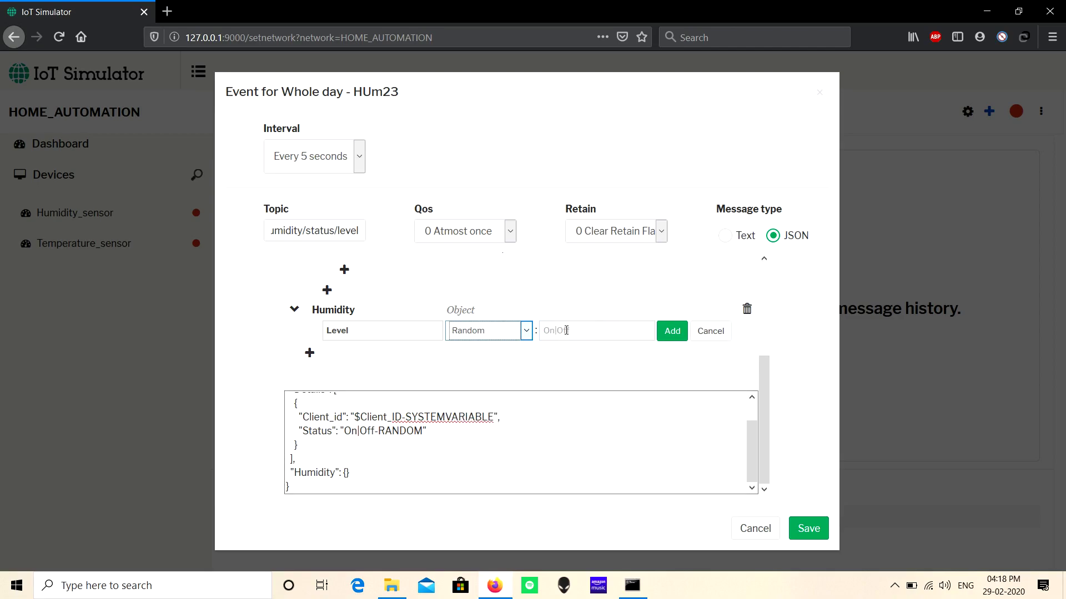
pyautogui.click(502, 333)
pyautogui.click(481, 425)
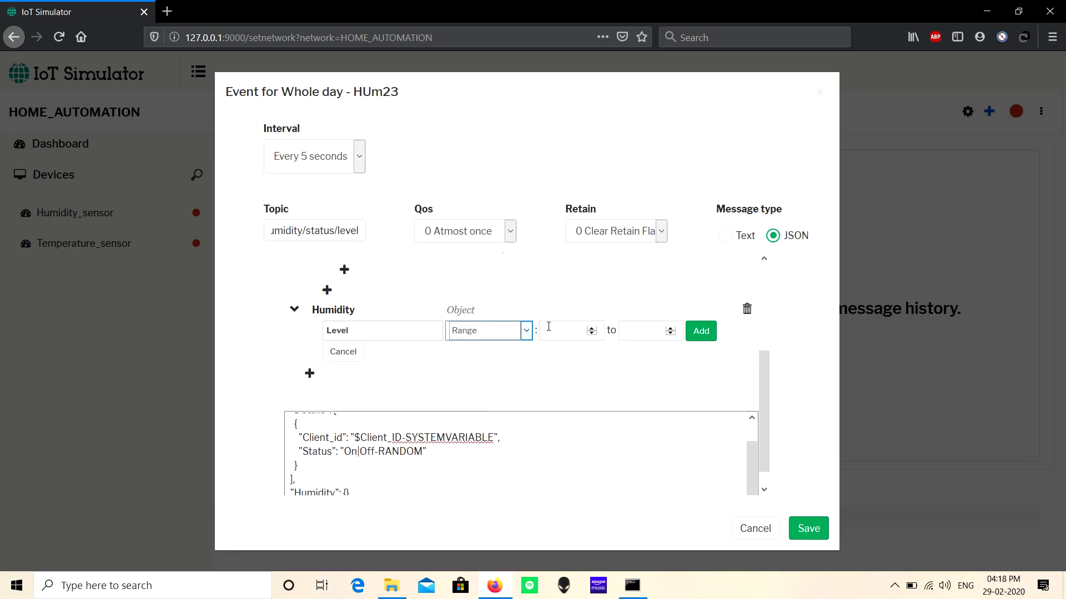
pyautogui.click(548, 329)
pyautogui.write('0')
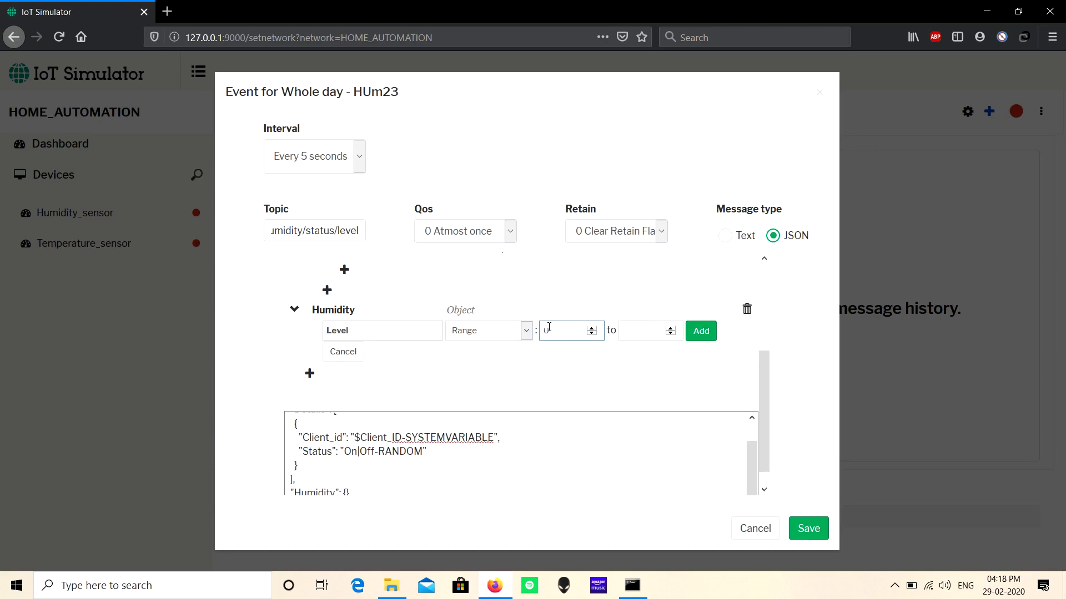
pyautogui.click(640, 329)
pyautogui.write('00')
# Try a Linear value, revert Level to the 0–100 Range and add it to Humidity.
pyautogui.click(466, 334)
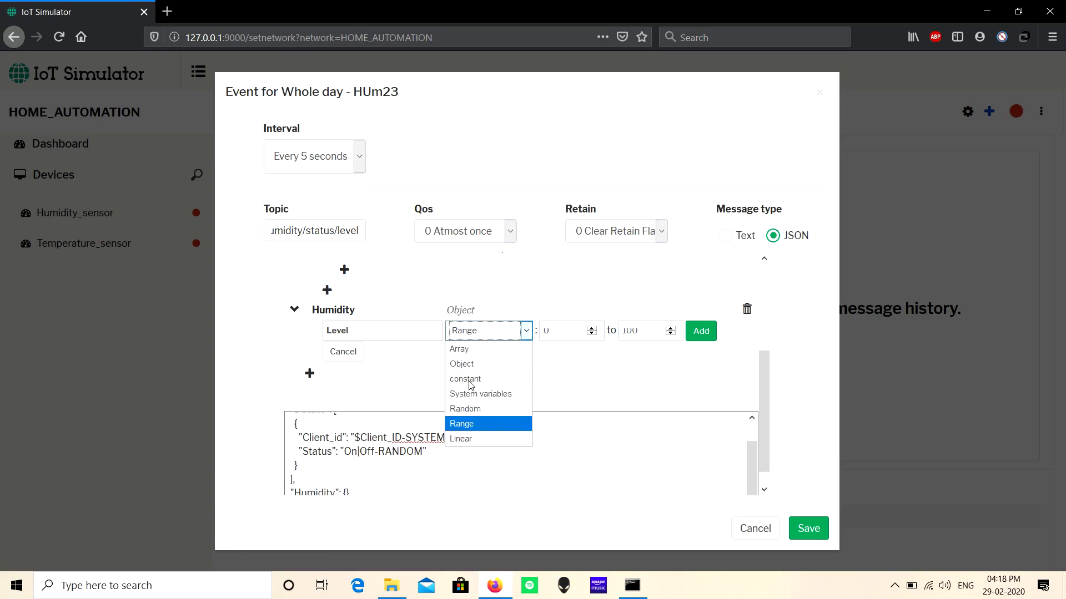
pyautogui.click(473, 438)
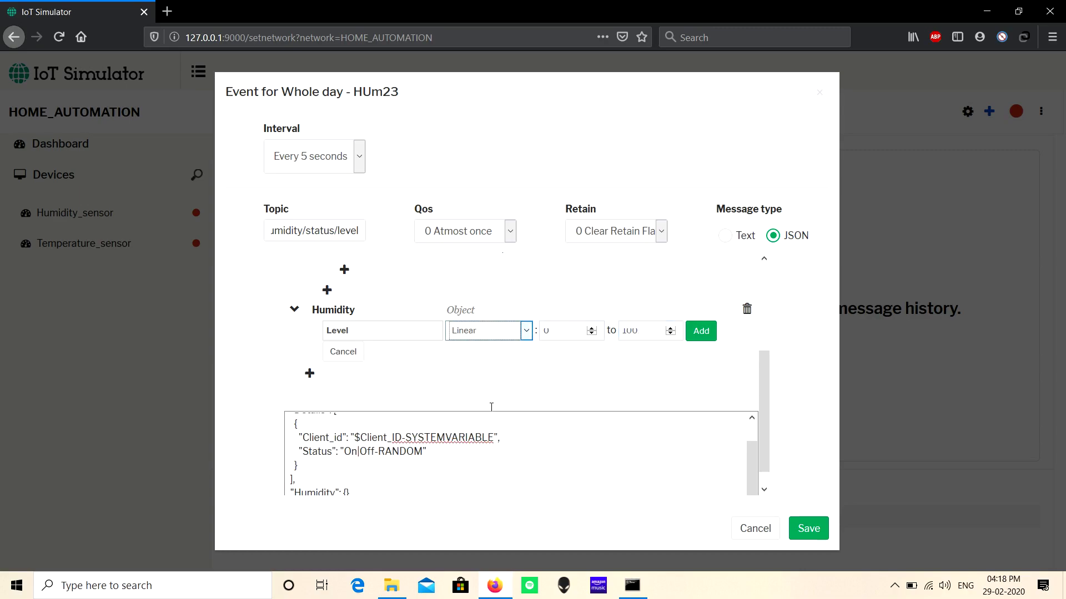
pyautogui.click(561, 332)
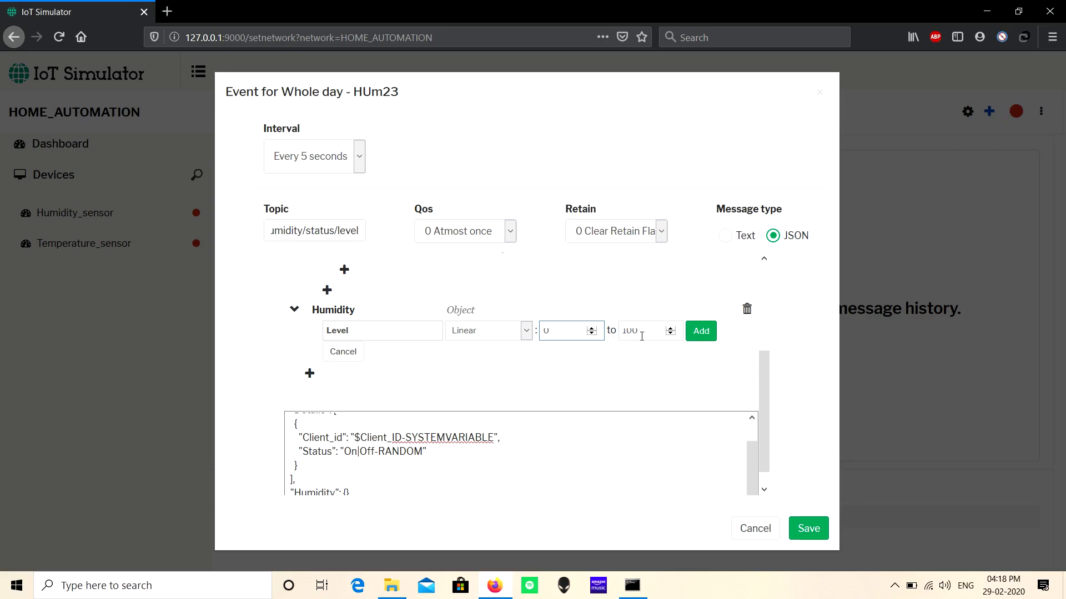
pyautogui.click(486, 331)
pyautogui.click(502, 423)
pyautogui.click(566, 333)
pyautogui.click(706, 337)
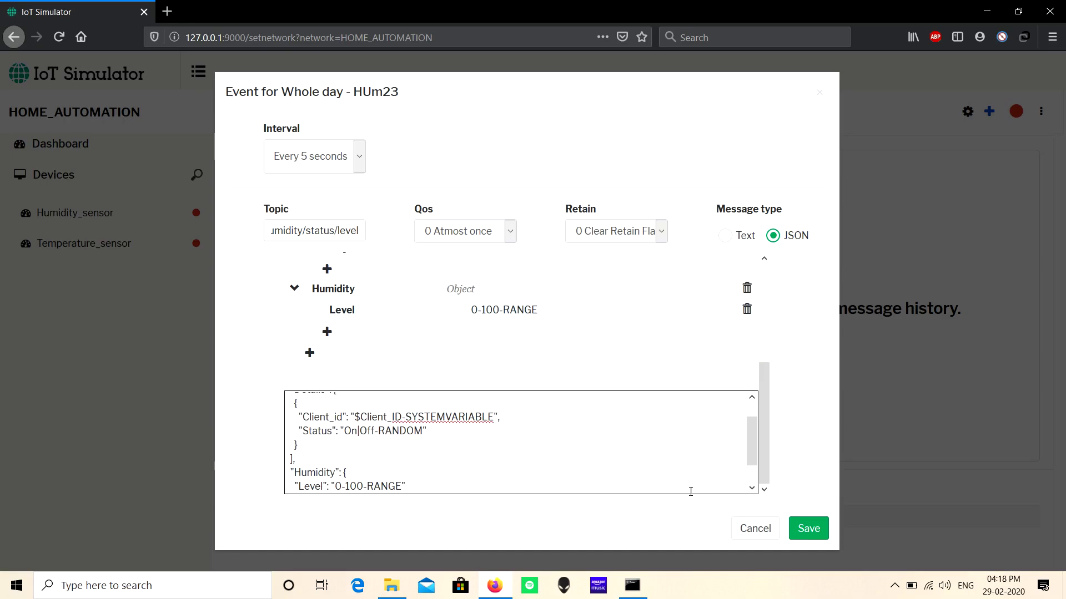
# Save the event so the Events table lists the nested Details/Humidity payload.
pyautogui.click(808, 527)
pyautogui.scroll(-3, 598, 347)
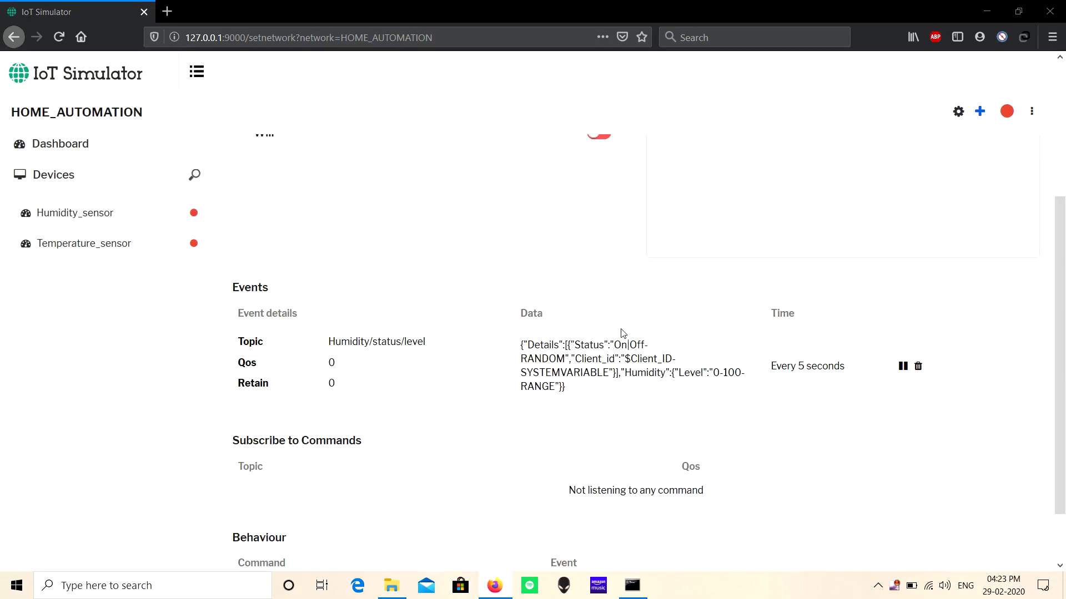